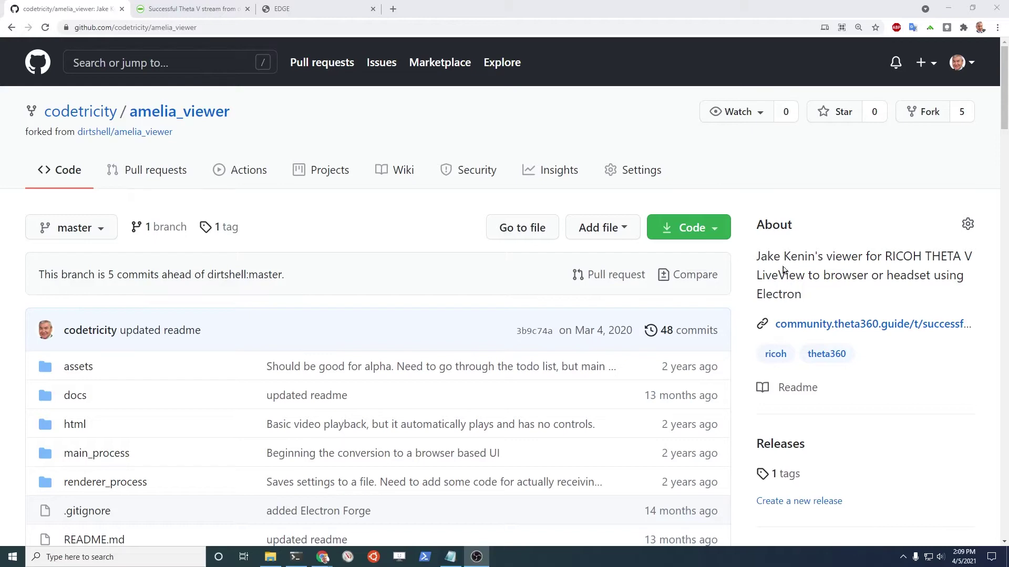
# - Show the Notepad note with the repository address and project credits over the GitHub page, and move it out of the way
pyautogui.click(450, 557)
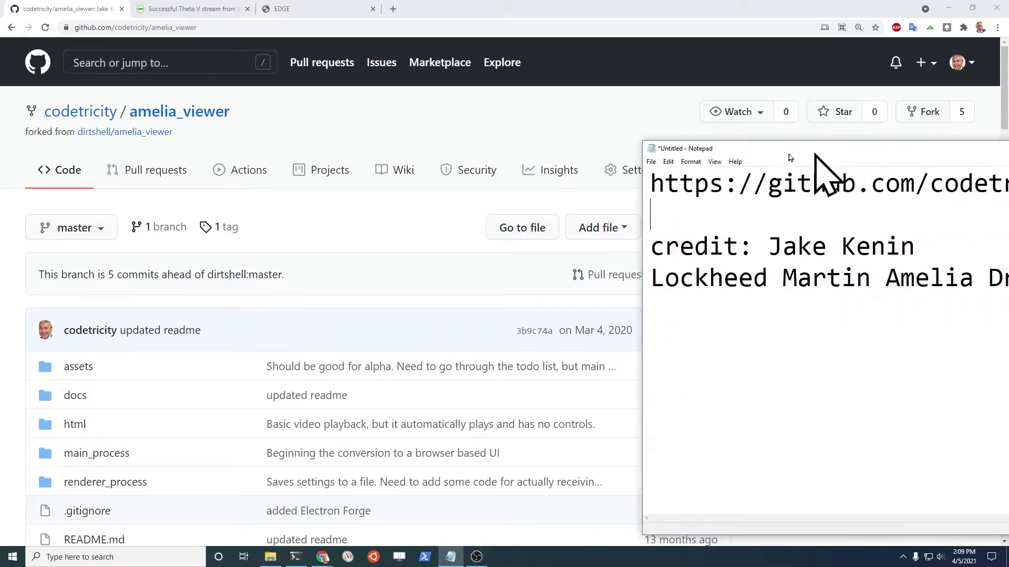
pyautogui.moveTo(817, 156); pyautogui.dragTo(254, 160)
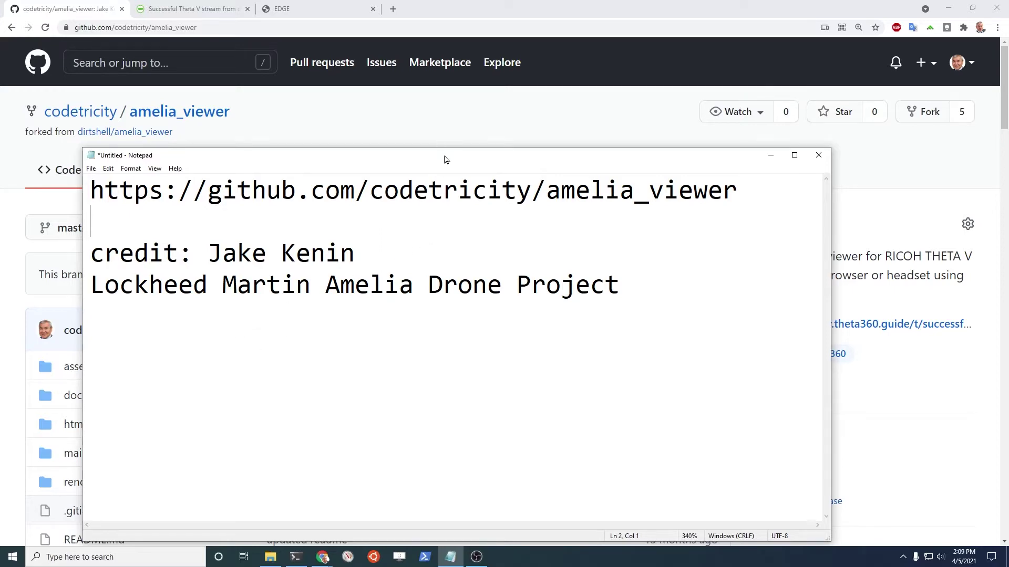
pyautogui.moveTo(444, 156); pyautogui.dragTo(1008, 473)
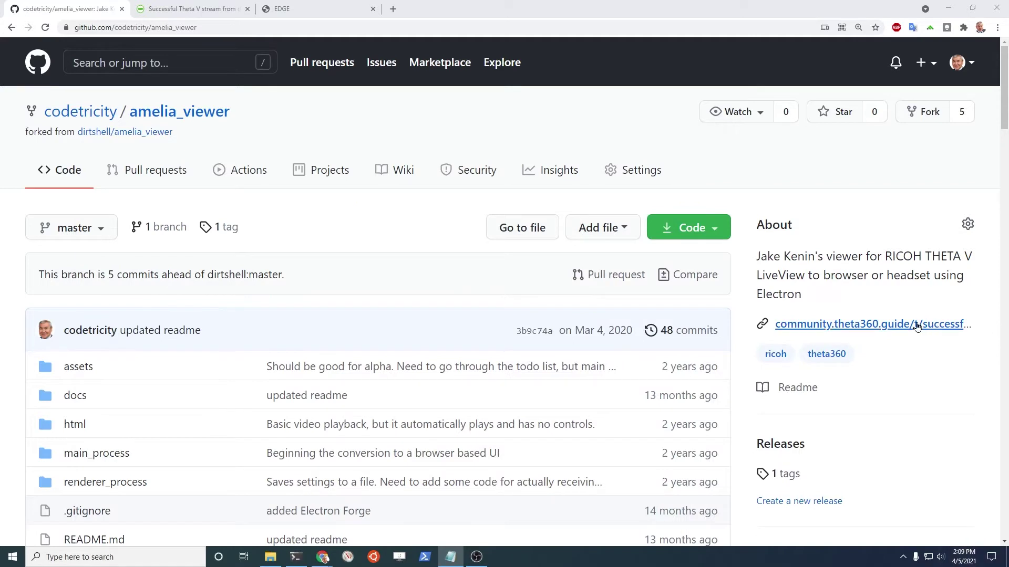
# - Open the community link from the repository's About section in a new tab and read through the Theta V drone stream post and replies
pyautogui.rightClick(904, 330)
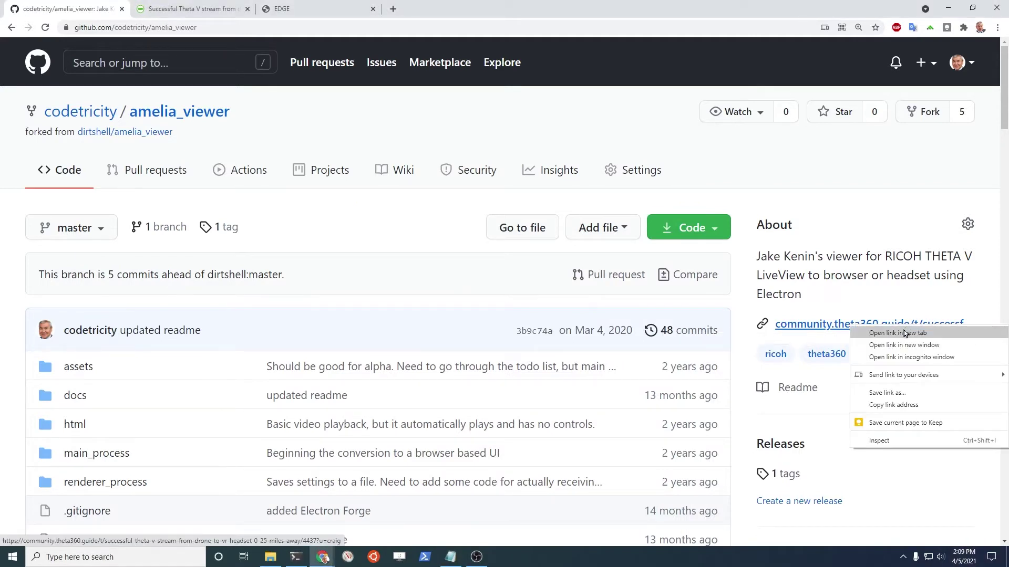
pyautogui.click(904, 331)
pyautogui.click(210, 13)
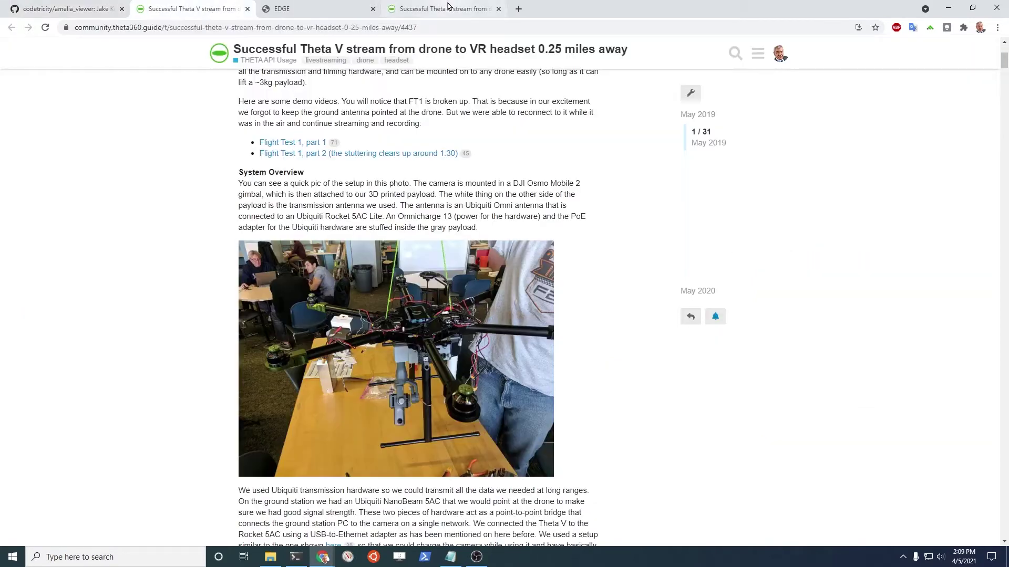
pyautogui.scroll(-8, 465, 204)
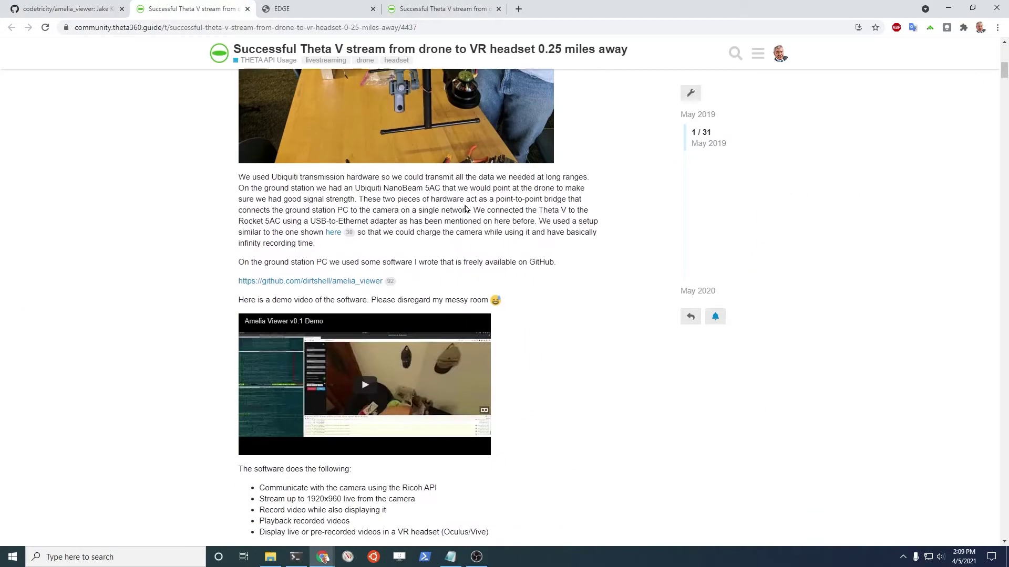
pyautogui.scroll(-14, 465, 209)
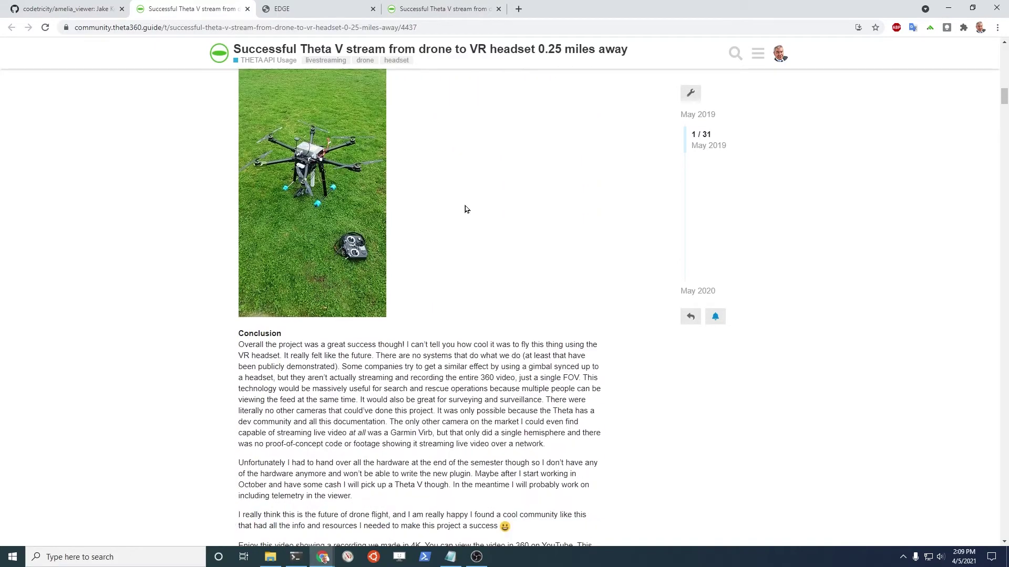
pyautogui.scroll(-8, 465, 208)
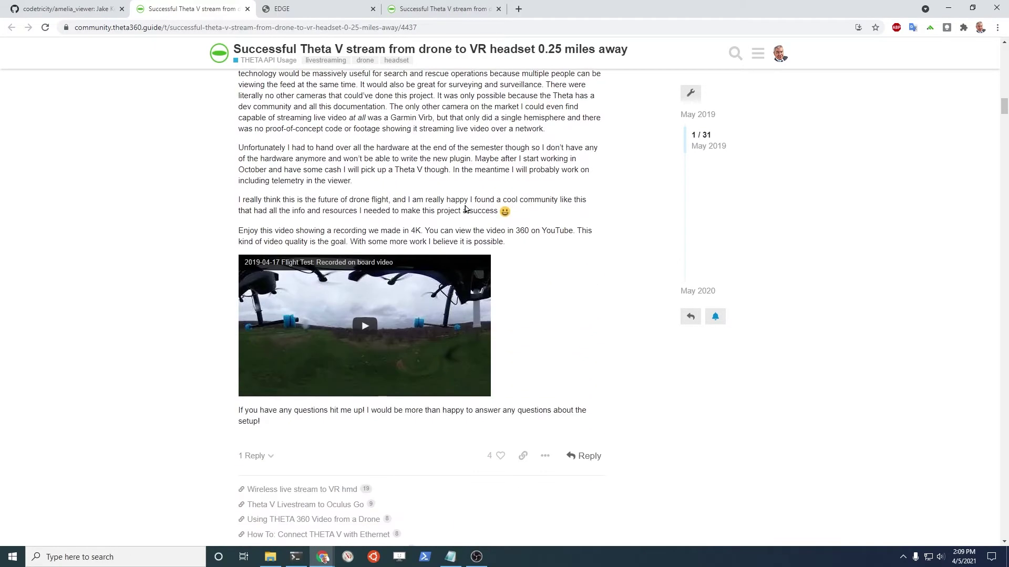
pyautogui.scroll(-7, 465, 208)
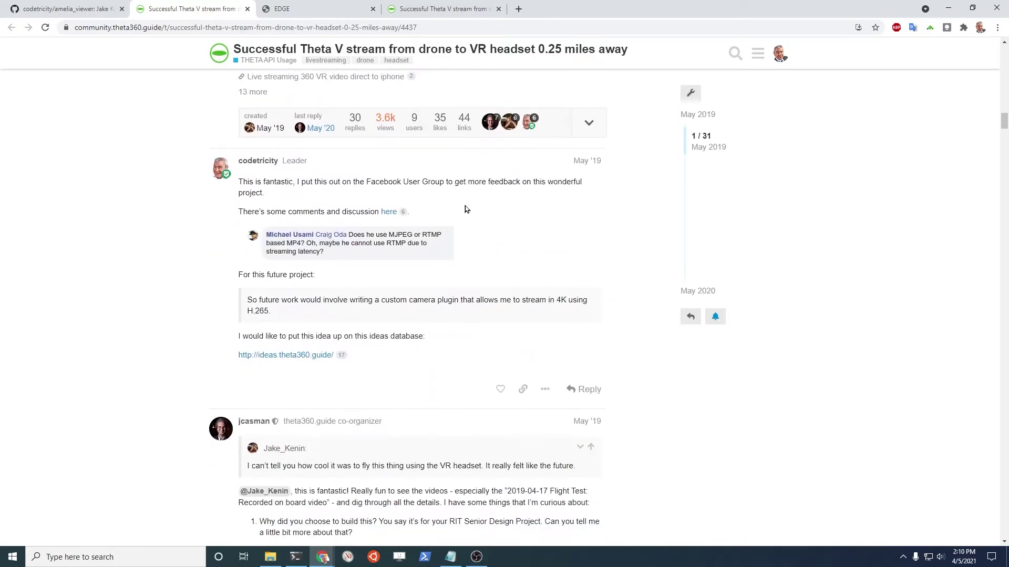
pyautogui.scroll(-8, 465, 207)
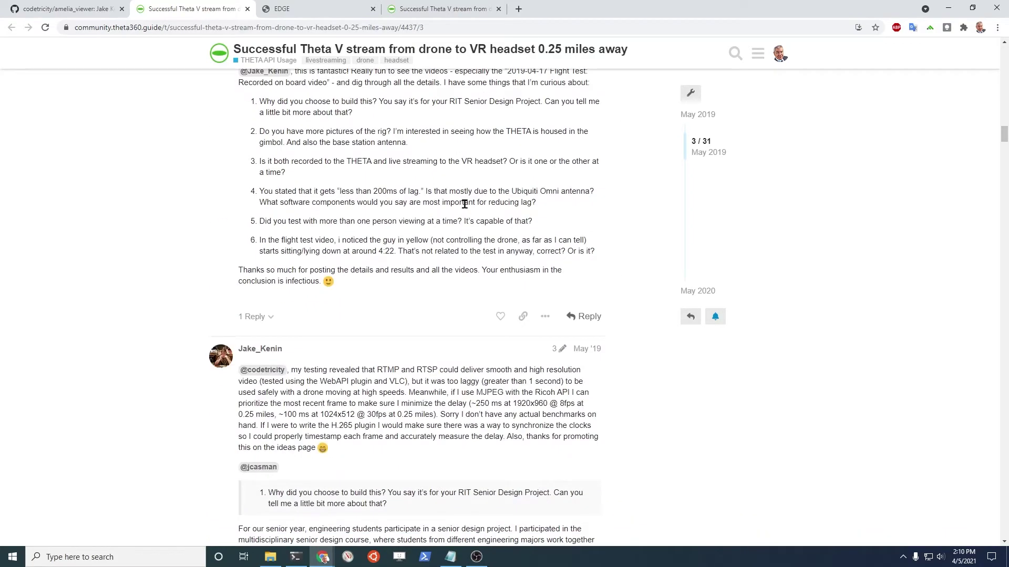
pyautogui.scroll(-4, 465, 205)
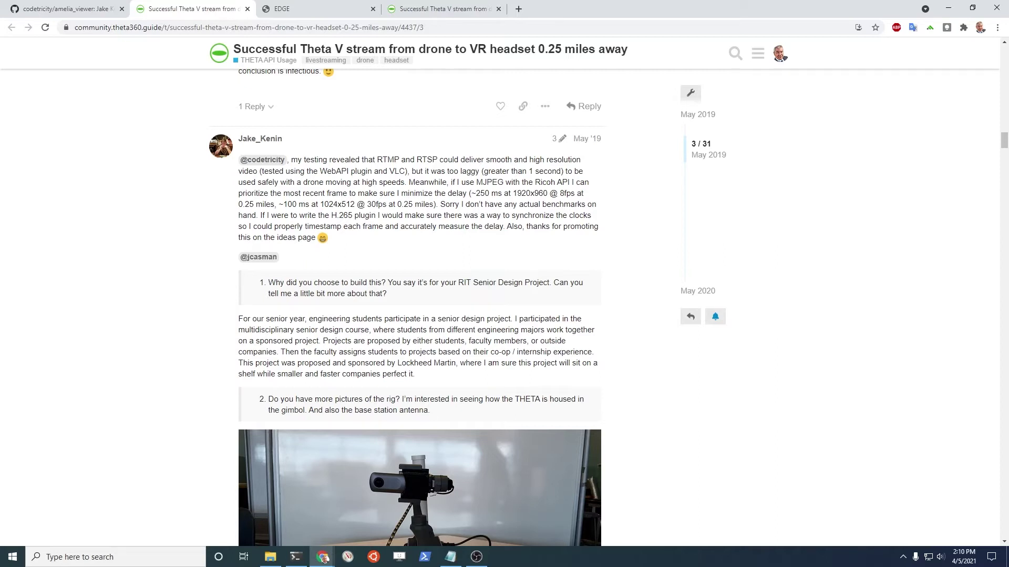
# - Switch to Notepad and examine the full download address of amelia_viewer-win32-x64.zip, and restore the window from full screen
pyautogui.hotkey('alt', 'Tab')
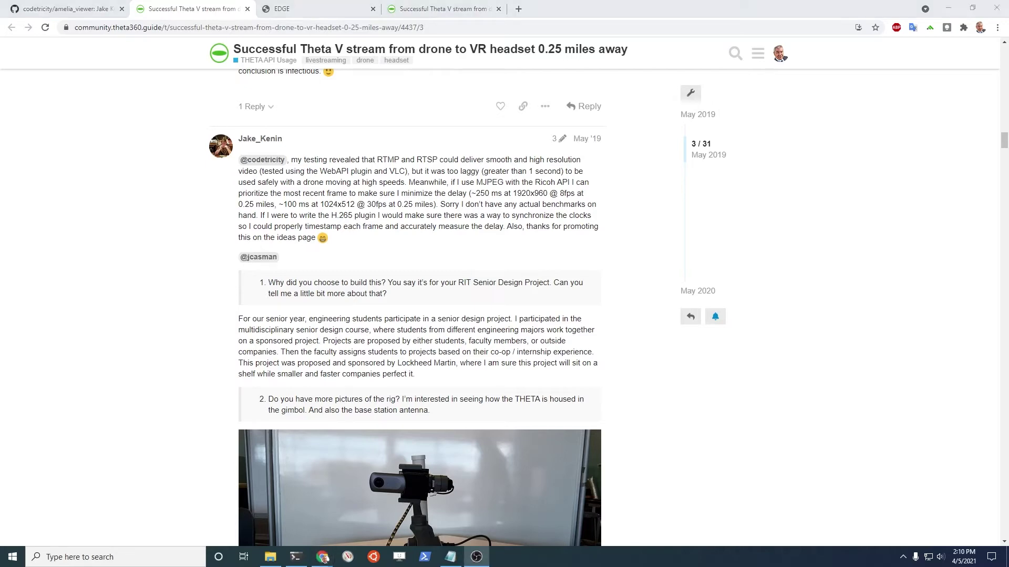
pyautogui.hotkey('alt', 'Tab')
pyautogui.moveTo(257, 531); pyautogui.dragTo(646, 504)
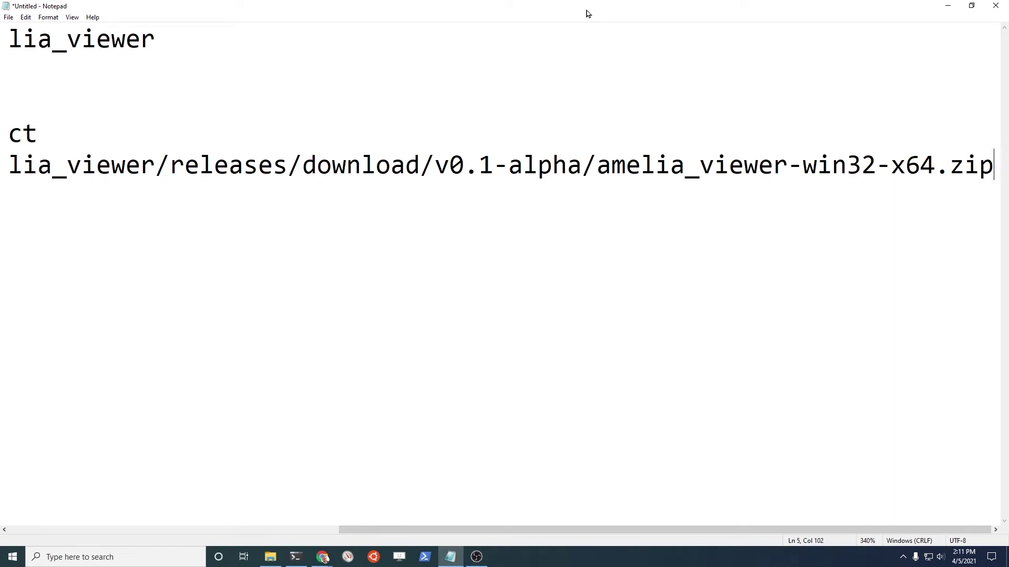
pyautogui.moveTo(587, 11); pyautogui.dragTo(594, 24)
pyautogui.press('super+Down')
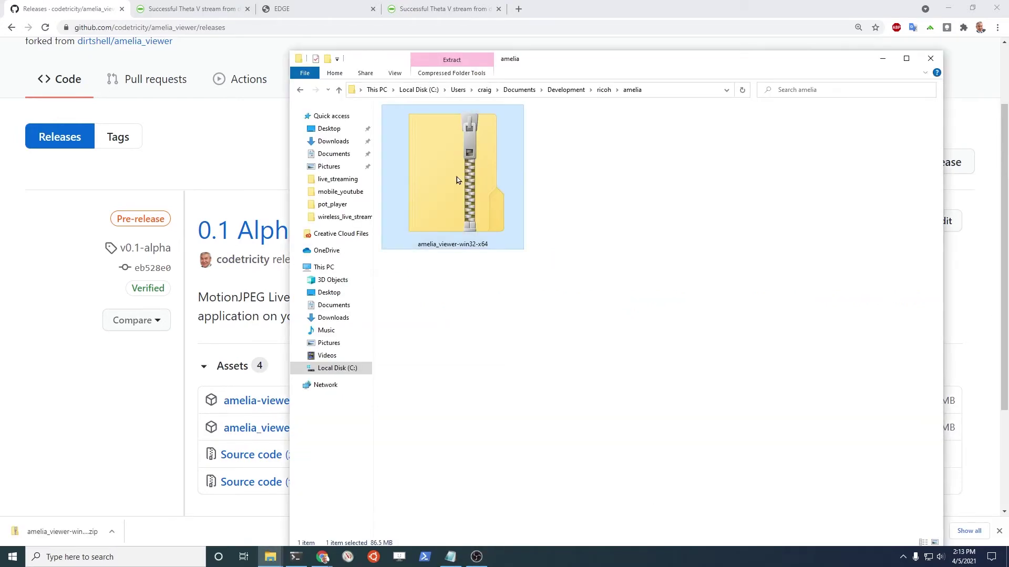
# - Extract the amelia_viewer-win32-x64 archive into a folder of the same name inside the amelia folder
pyautogui.rightClick(456, 176)
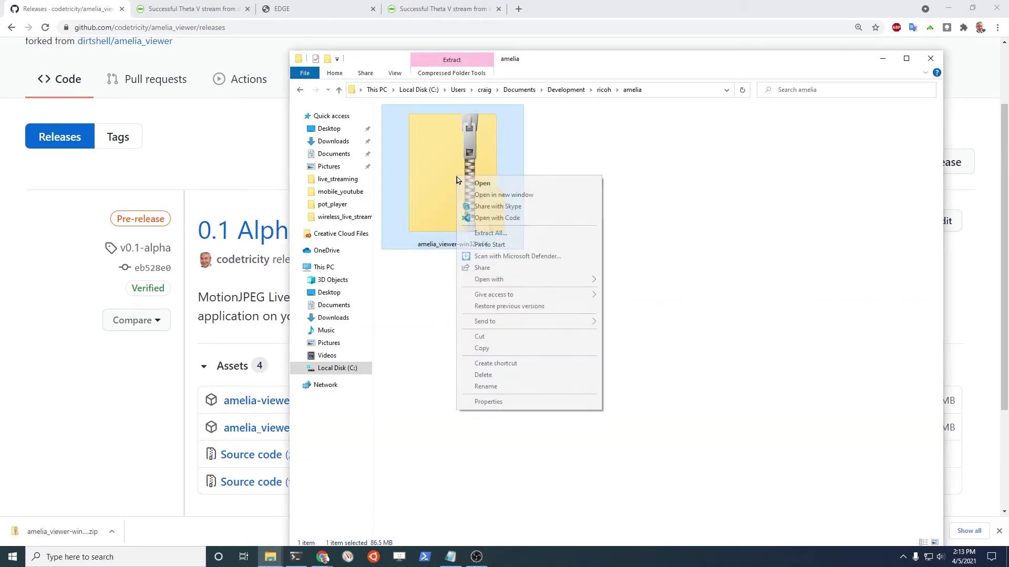
pyautogui.click(563, 233)
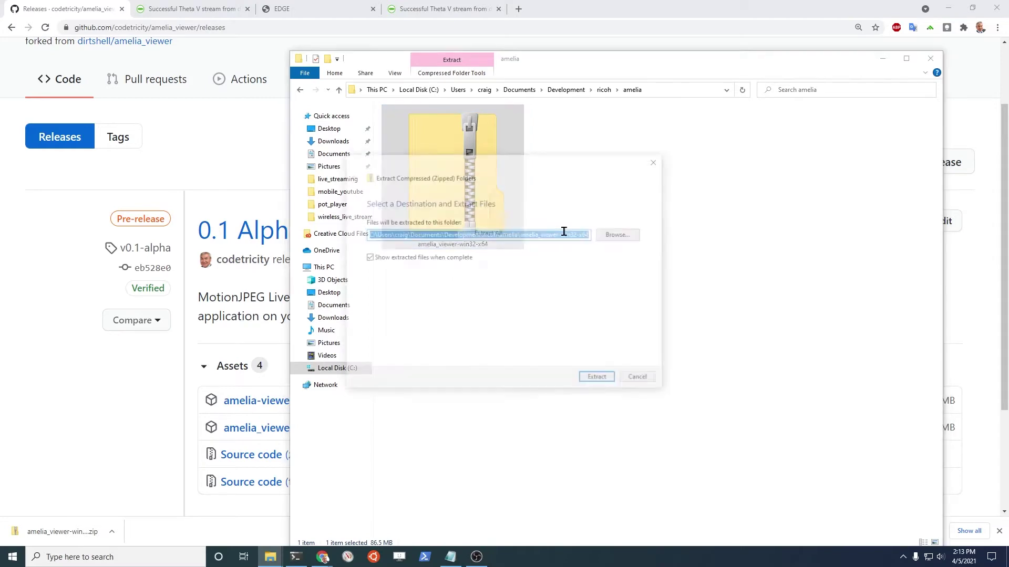
pyautogui.click(599, 380)
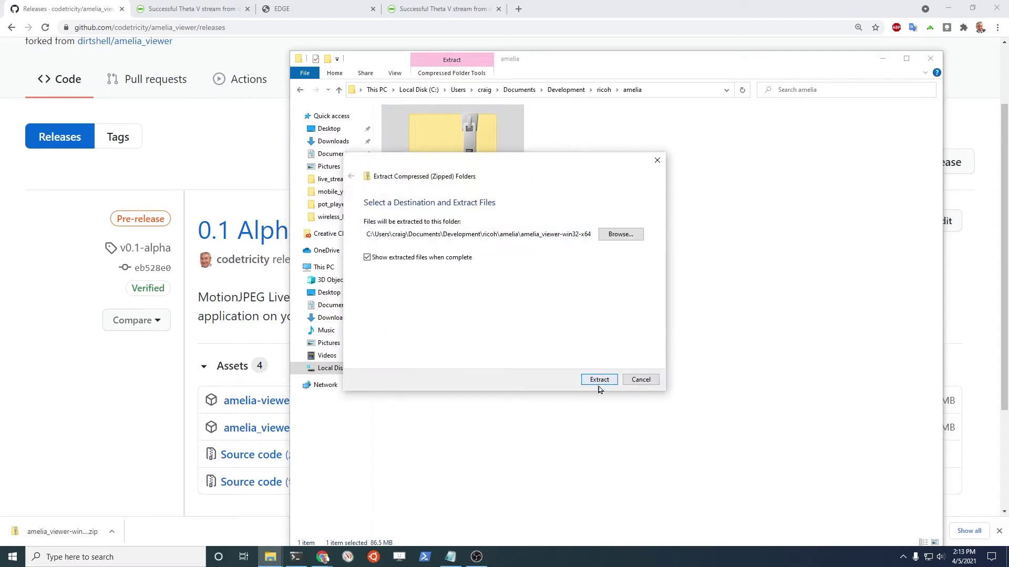
pyautogui.click(600, 381)
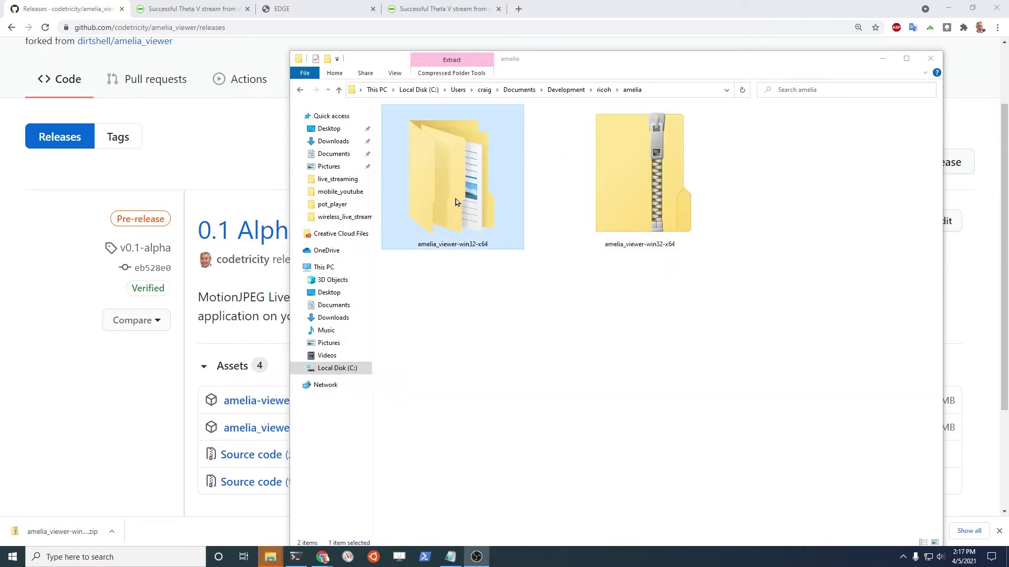
# - Launch the amelia_viewer application from the inner amelia_viewer-win32-x64 folder, allowing it to run despite the SmartScreen block
pyautogui.doubleClick(455, 199)
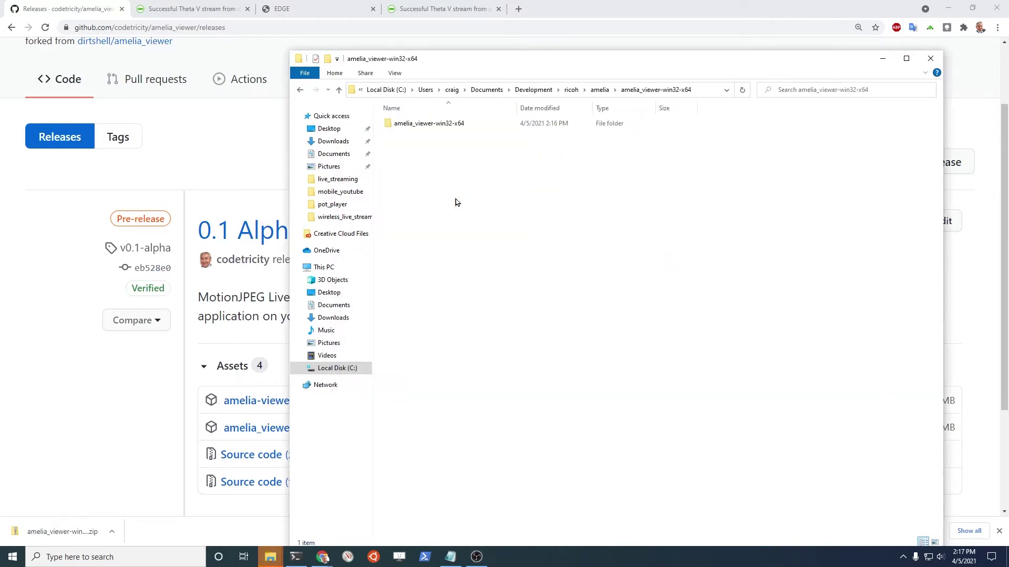
pyautogui.doubleClick(468, 126)
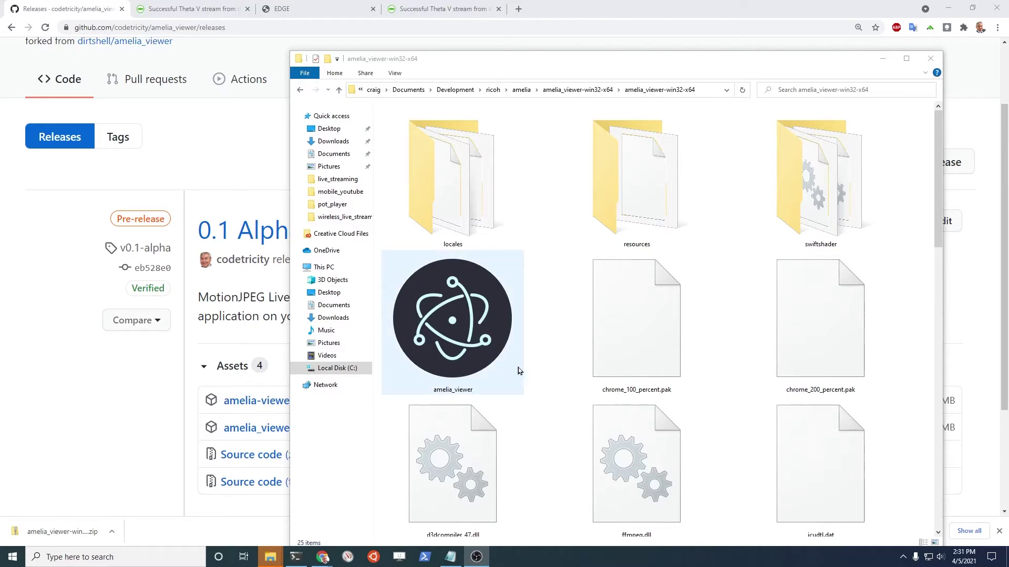
pyautogui.doubleClick(472, 332)
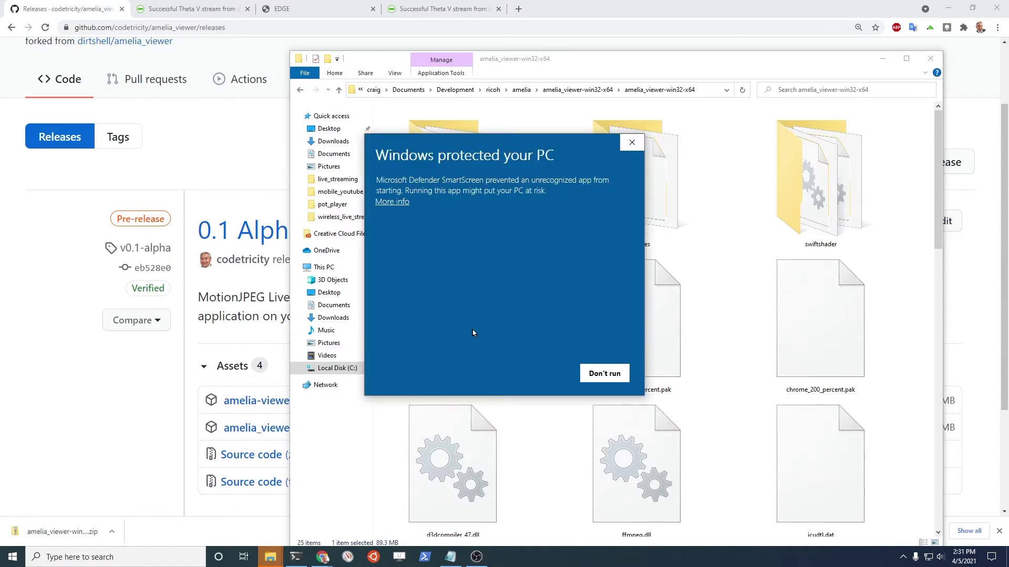
pyautogui.click(394, 202)
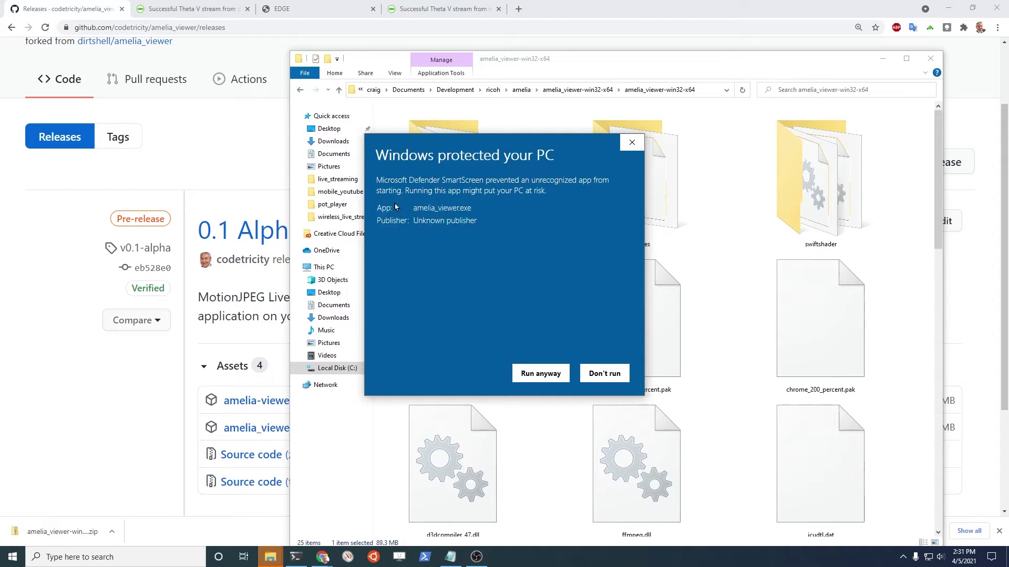
pyautogui.click(534, 377)
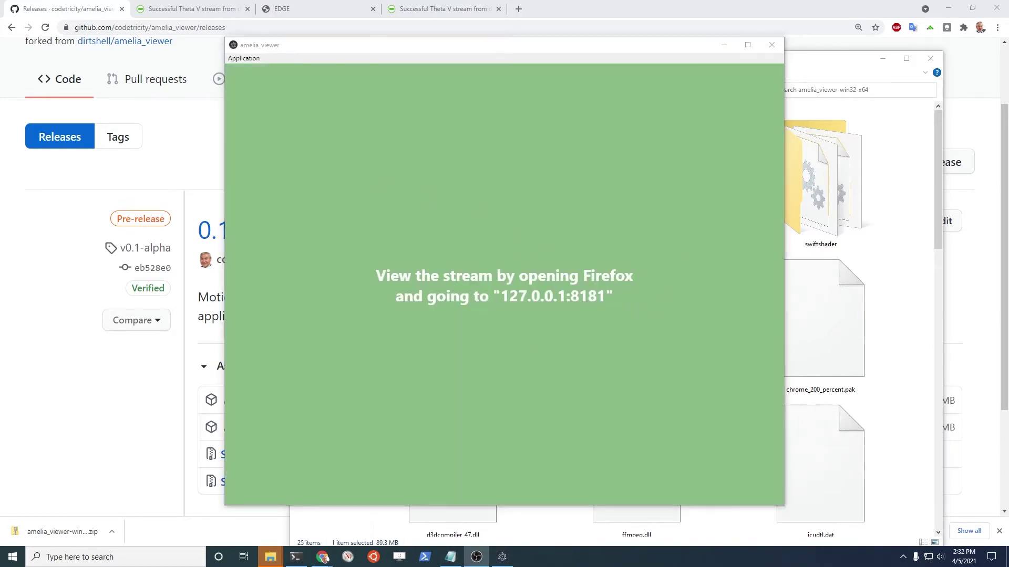
# - Connect the computer to the THETA camera's Wi-Fi network
pyautogui.click(927, 556)
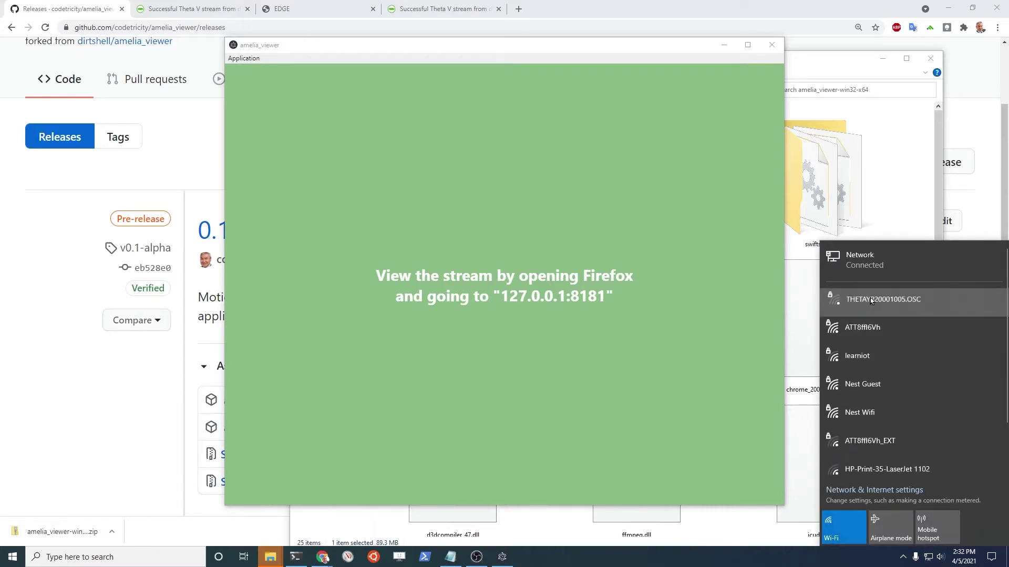
pyautogui.click(870, 297)
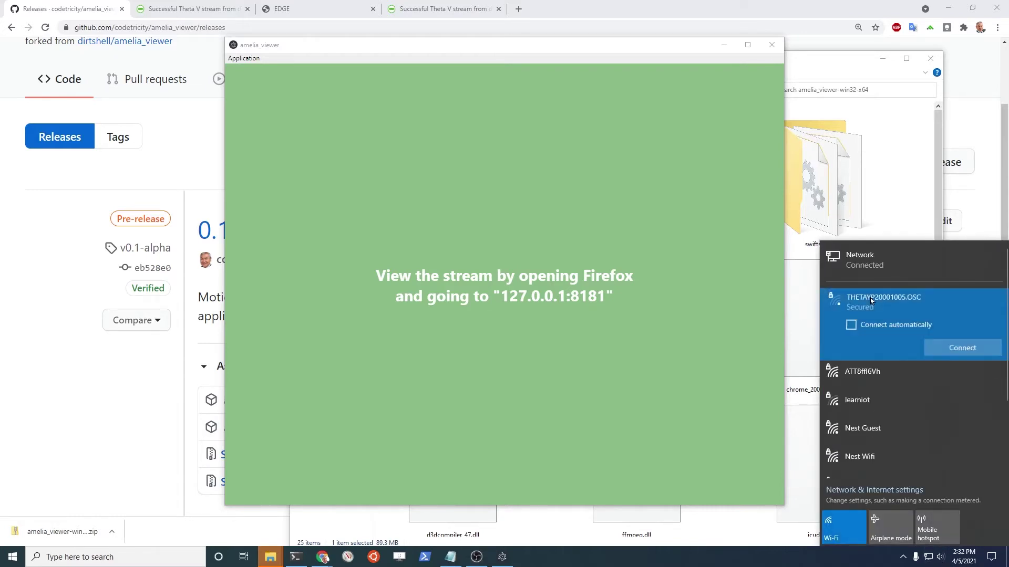
pyautogui.click(950, 350)
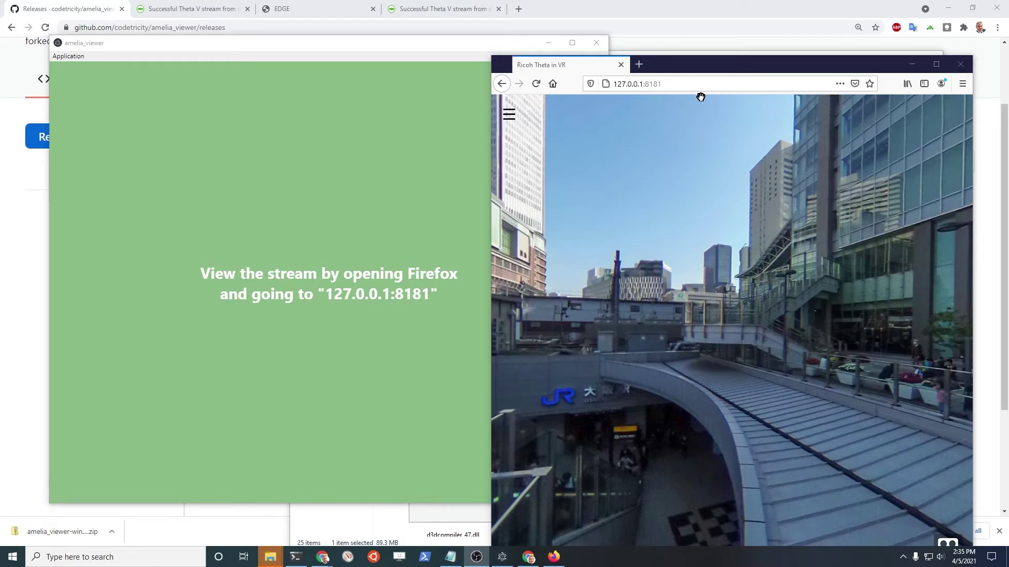
# - Connect the viewer at 127.0.0.1:8181 to Ricoh Theta IP 192.168.1.1, with username and password cleared and local recording disabled
pyautogui.moveTo(708, 77); pyautogui.dragTo(558, 47)
pyautogui.click(359, 88)
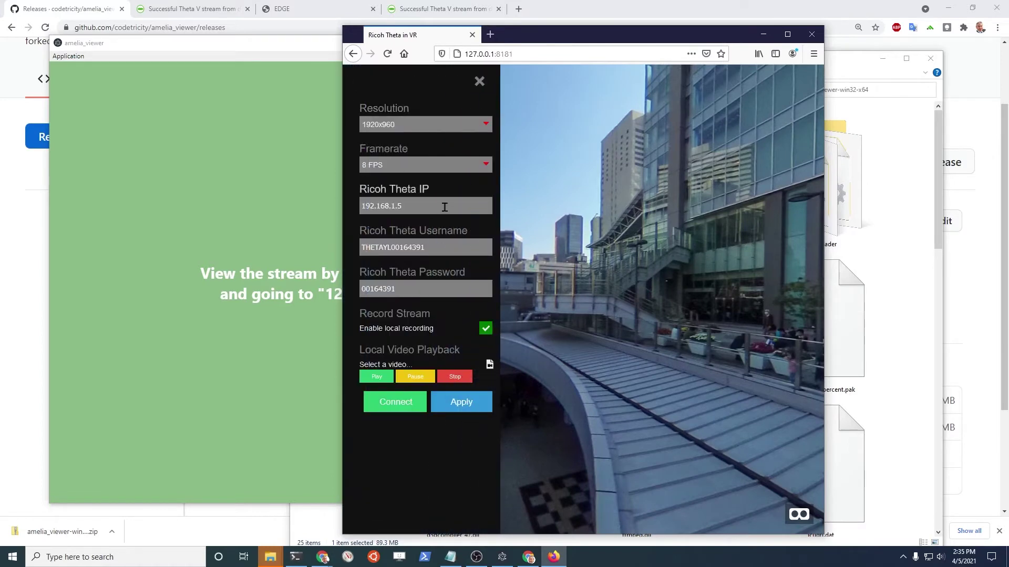
pyautogui.click(389, 189)
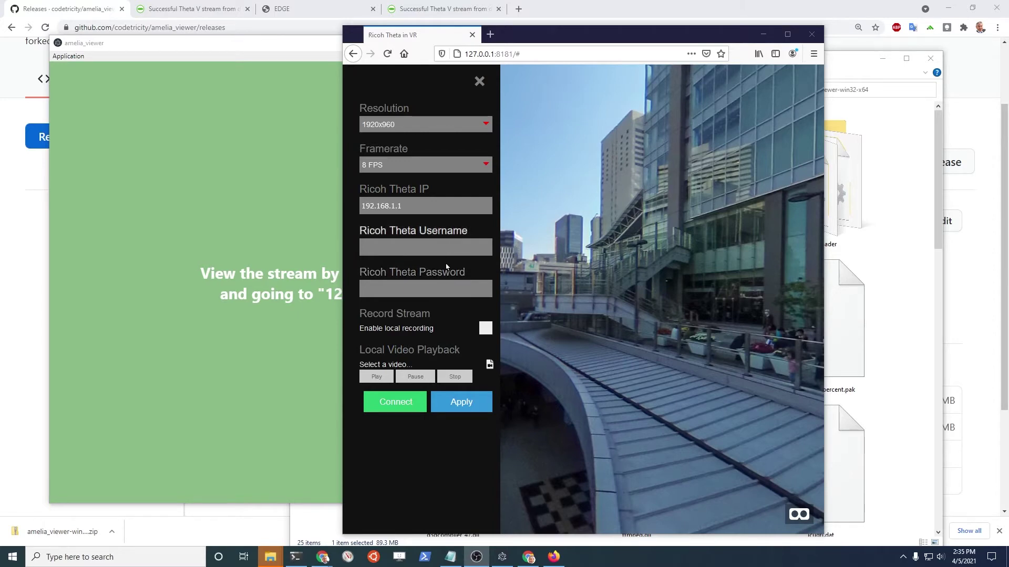
pyautogui.click(403, 406)
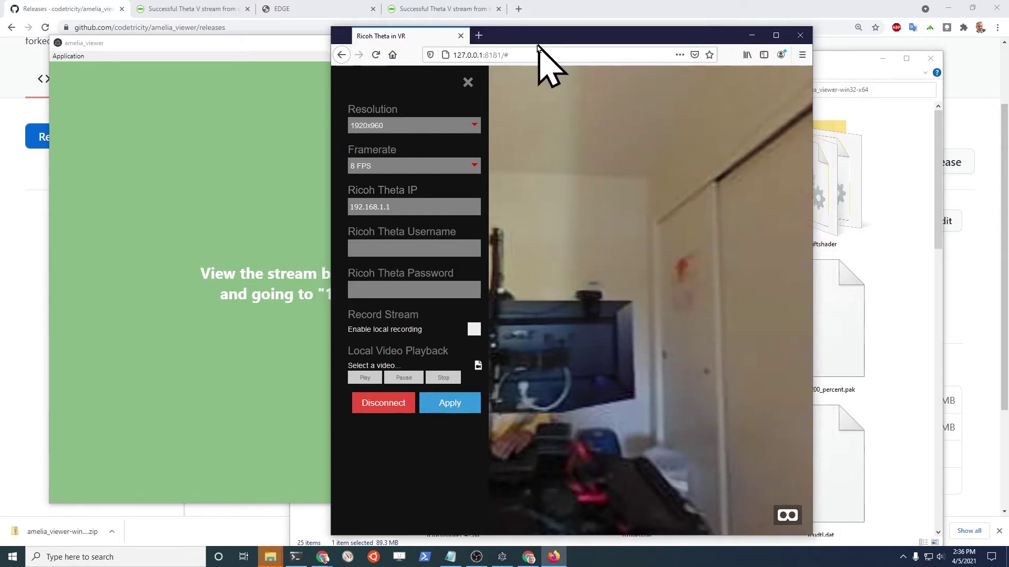
# - Move the browser window with the live stream aside and close its settings panel
pyautogui.moveTo(537, 46); pyautogui.dragTo(458, 42)
pyautogui.moveTo(620, 220); pyautogui.dragTo(424, 147)
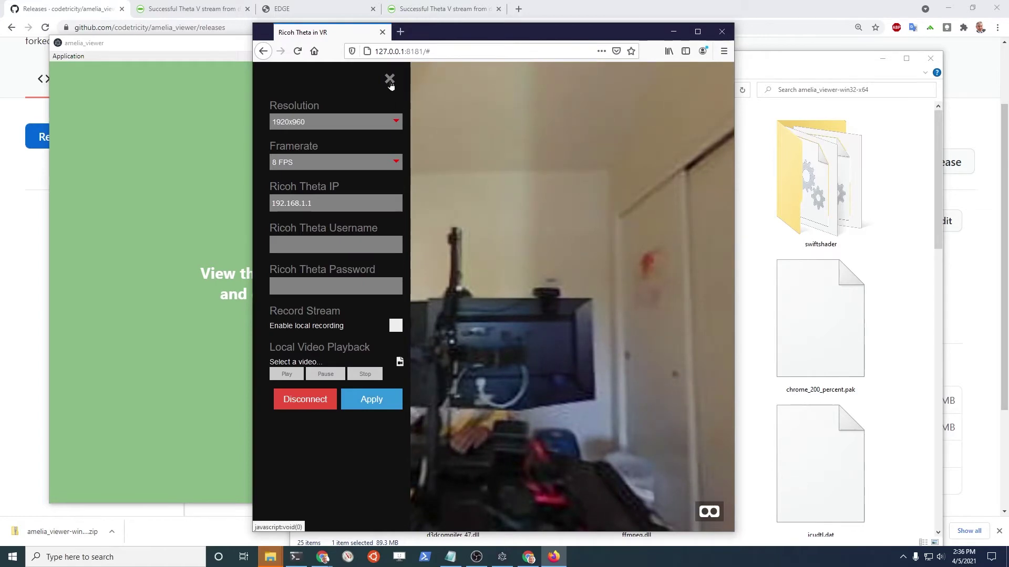
pyautogui.click(389, 80)
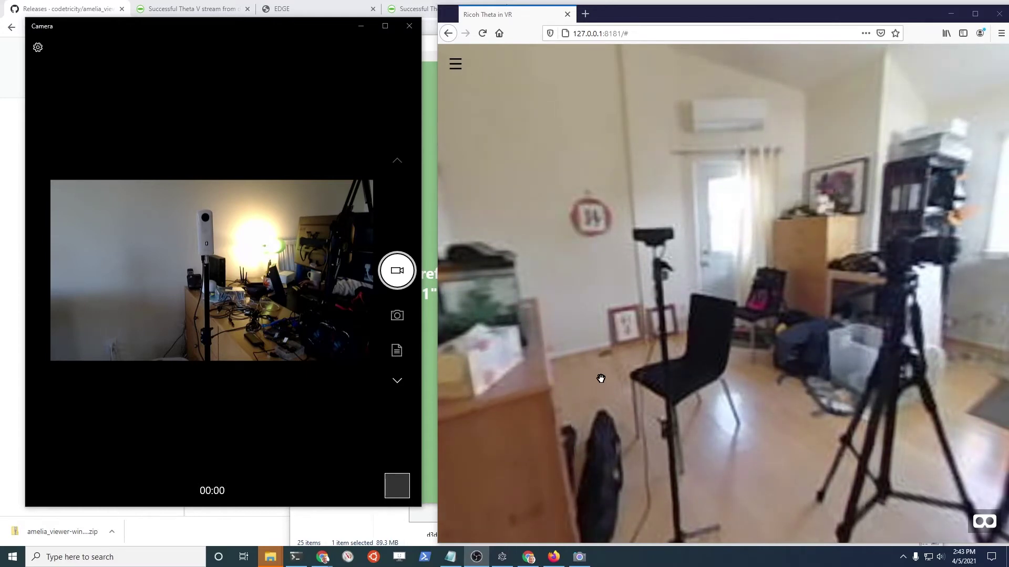
# - Look around the room in the live 360-degree camera stream, examining the views in several directions
pyautogui.moveTo(666, 386); pyautogui.dragTo(537, 378)
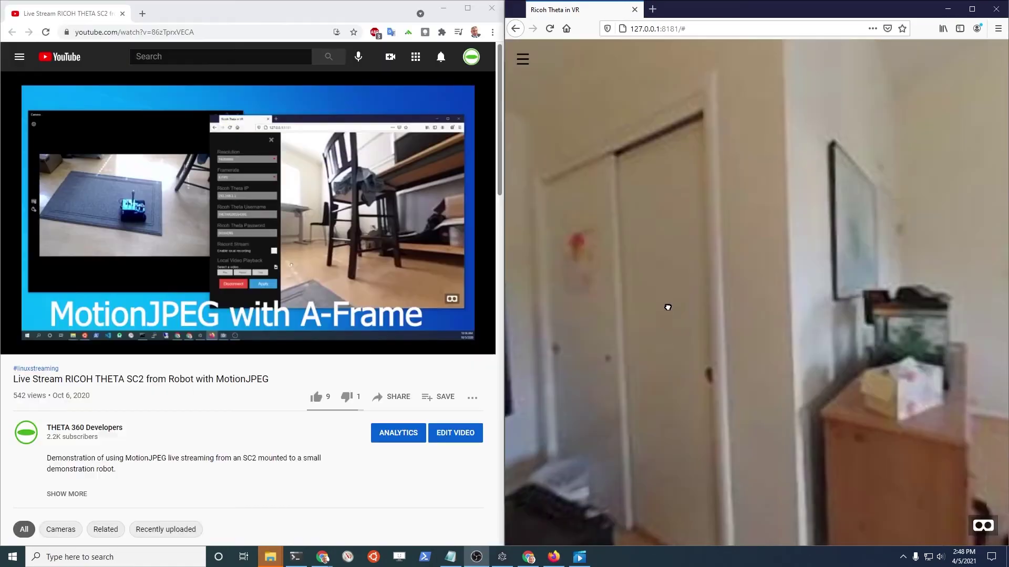
pyautogui.moveTo(667, 308); pyautogui.dragTo(606, 389)
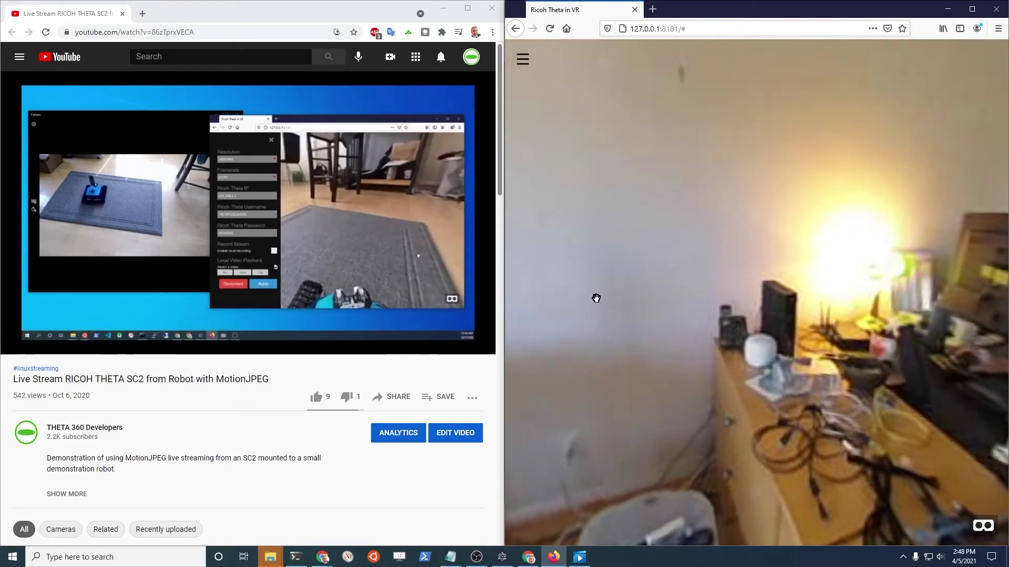
pyautogui.moveTo(619, 351); pyautogui.dragTo(578, 312)
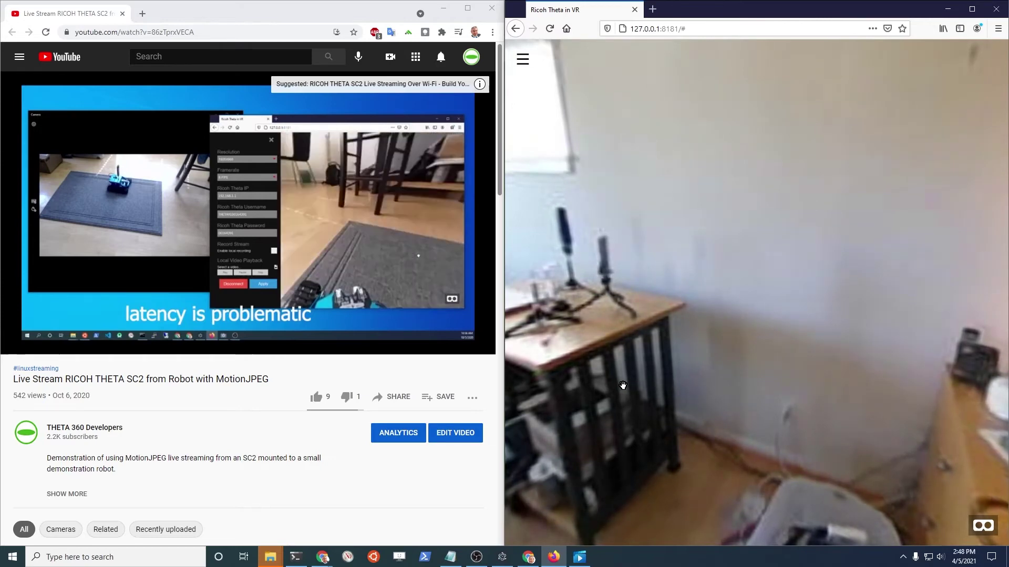
pyautogui.moveTo(622, 393); pyautogui.dragTo(576, 404)
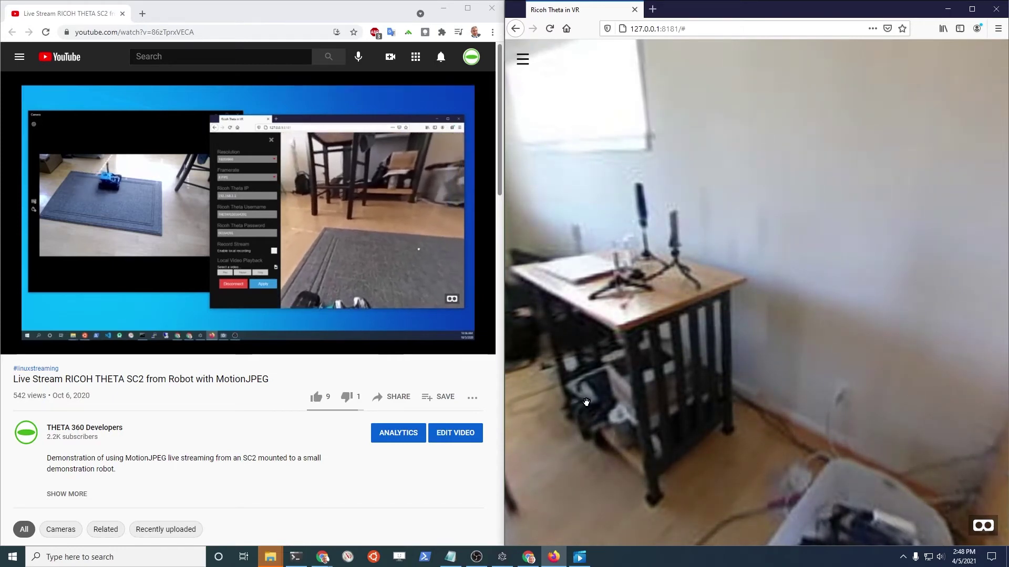
# - Turn the live 360-degree view to another part of the room and open the viewer's settings panel
pyautogui.moveTo(577, 404); pyautogui.dragTo(788, 415)
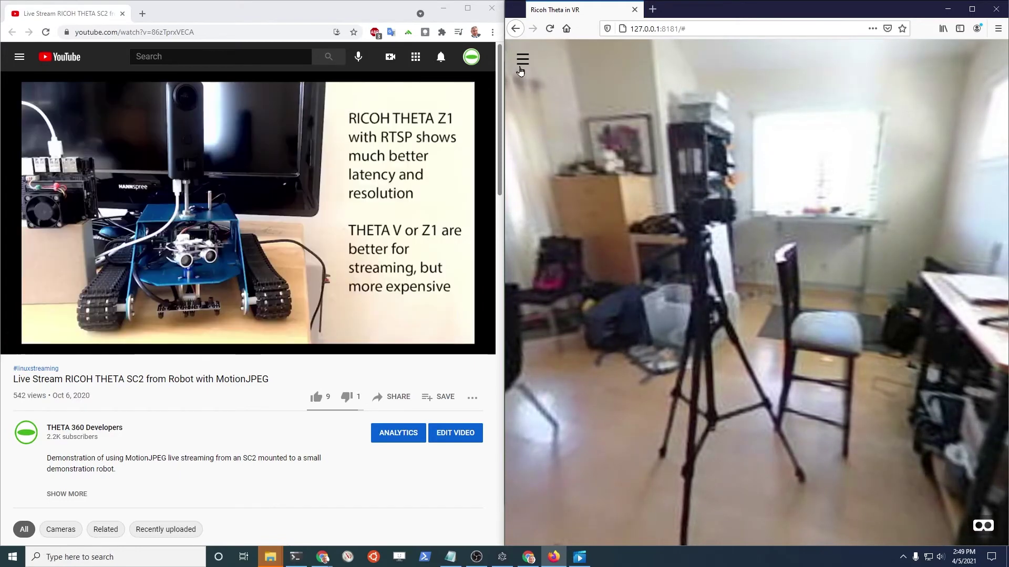
pyautogui.click(522, 60)
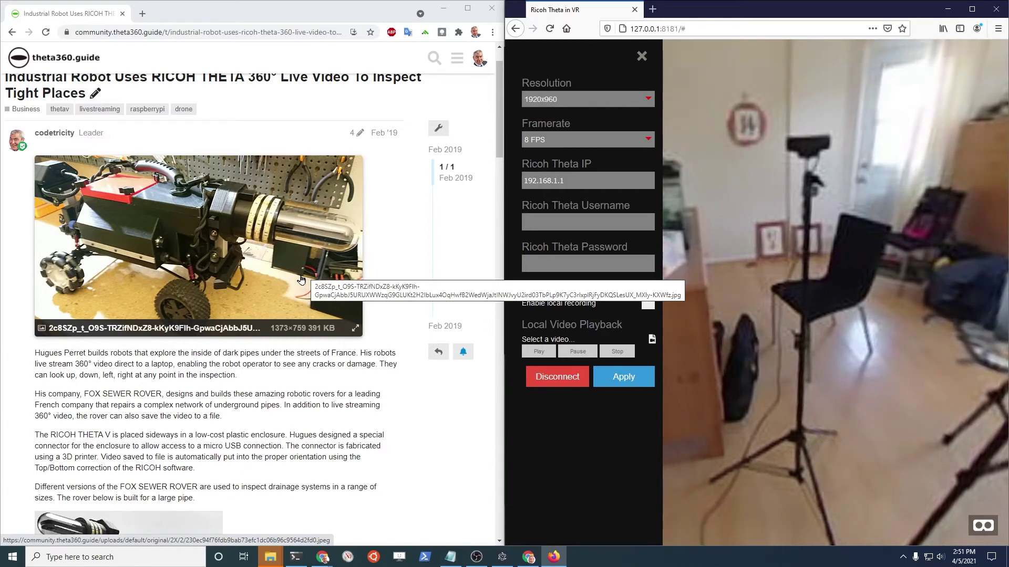
# - Read the theta360.guide article on the industrial inspection robot, down to the Live Streaming Configuration diagram under Technical Information
pyautogui.scroll(-5, 301, 279)
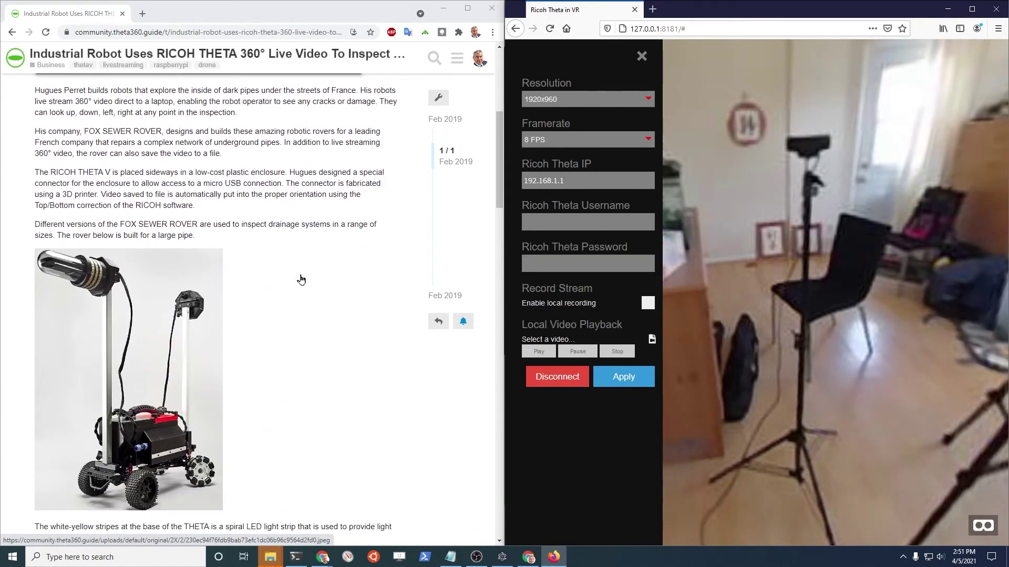
pyautogui.scroll(-5, 248, 377)
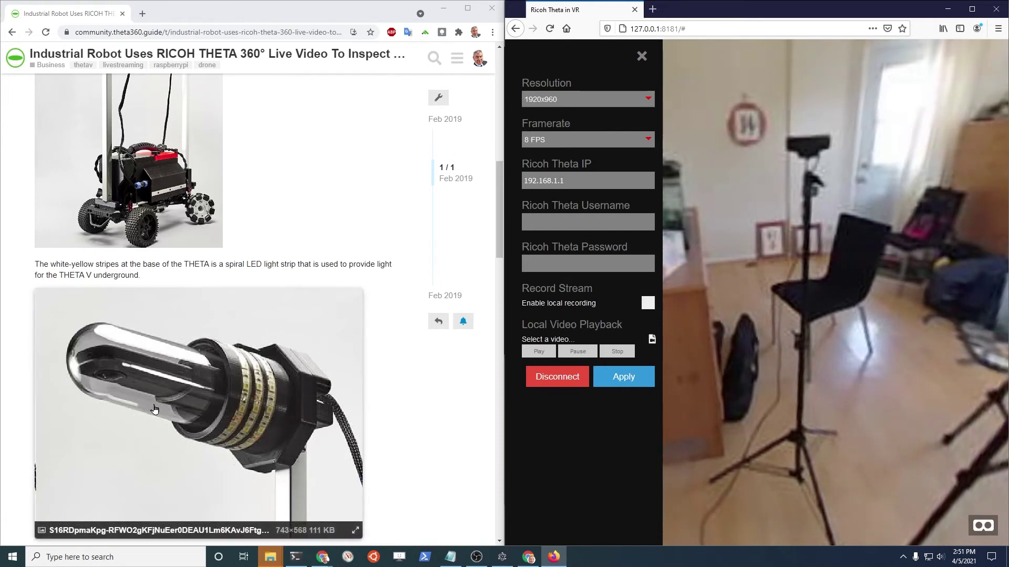
pyautogui.scroll(-5, 158, 409)
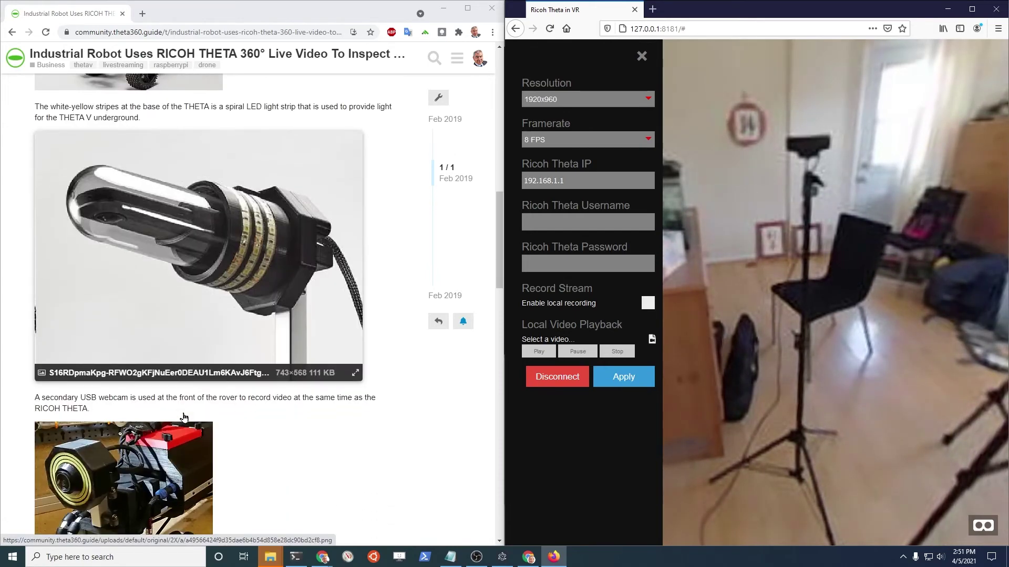
pyautogui.scroll(-9, 184, 419)
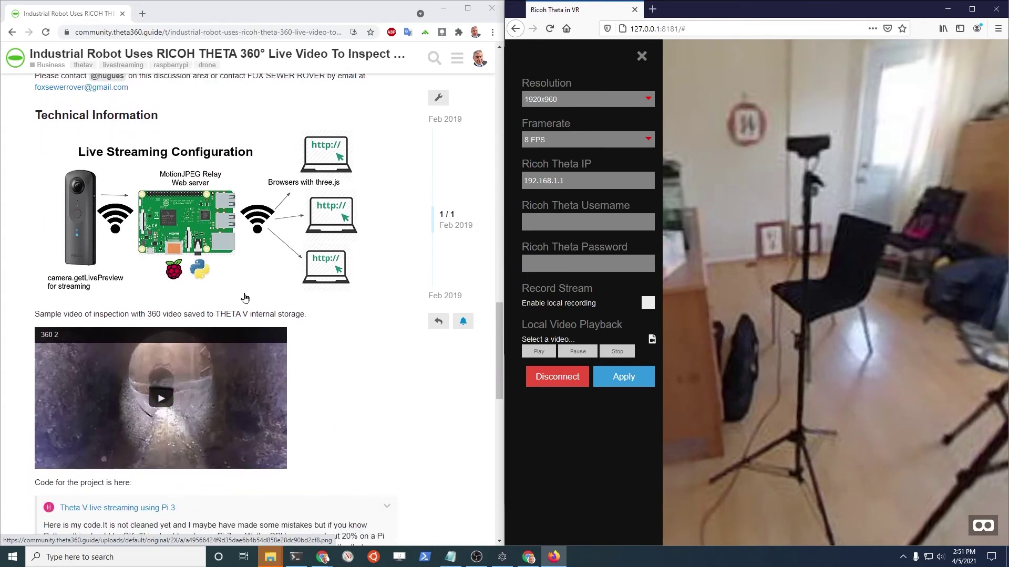
pyautogui.click(238, 244)
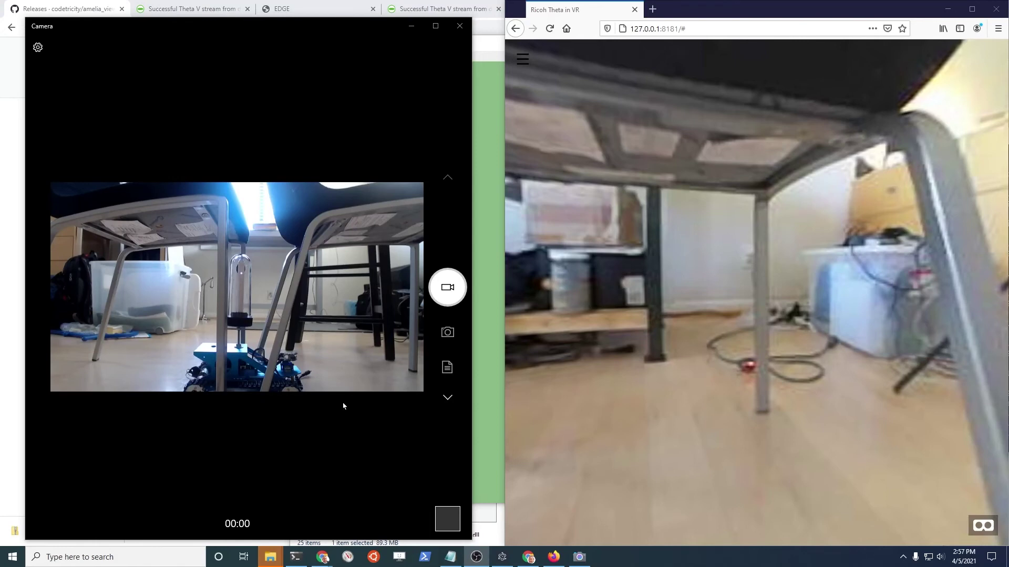
# - Look around from the robot-mounted camera's live 360-degree stream, examining the chair undersides, cabinet, floor and tripods
pyautogui.moveTo(517, 308); pyautogui.dragTo(927, 501)
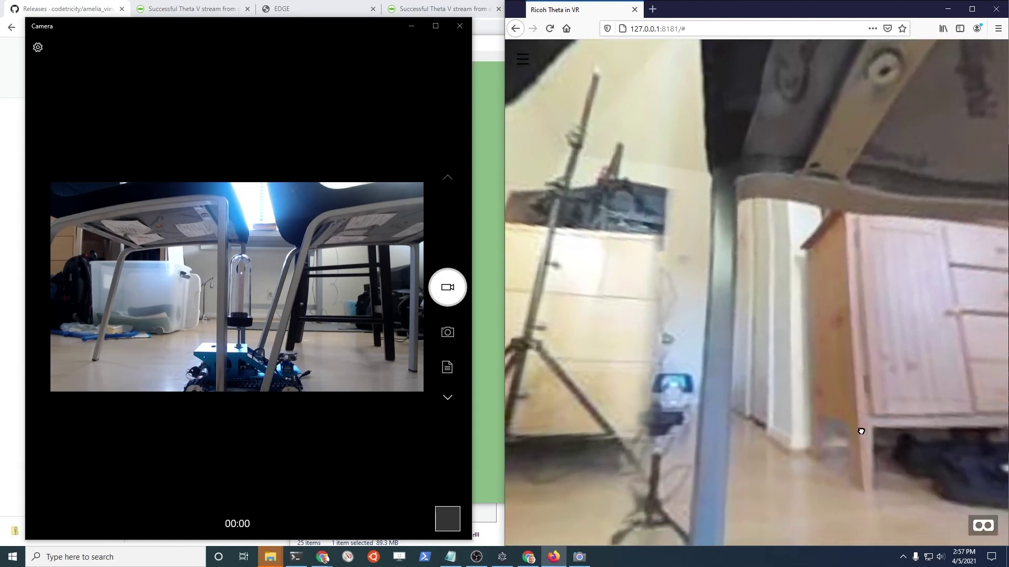
pyautogui.moveTo(861, 431); pyautogui.dragTo(909, 408)
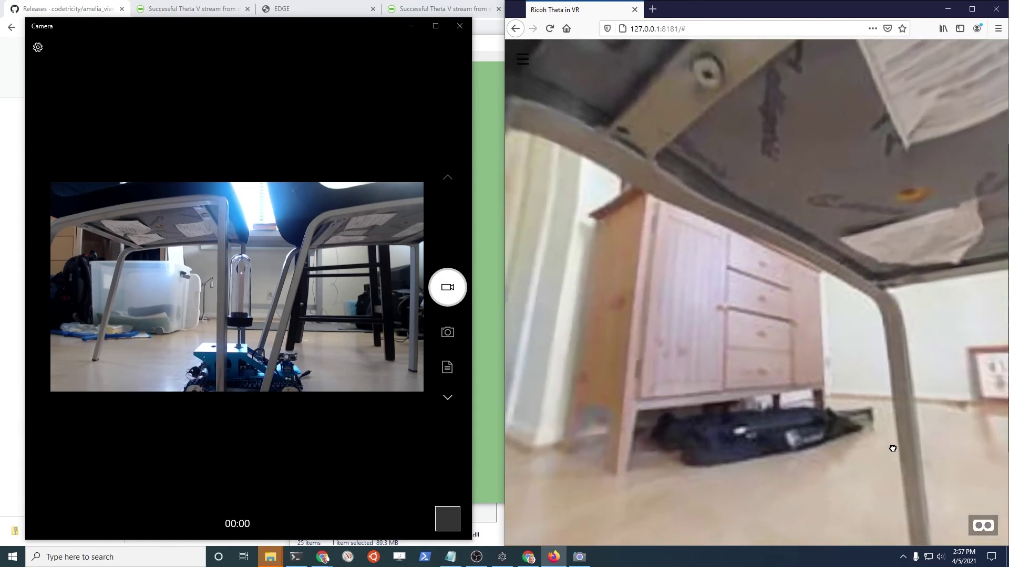
pyautogui.moveTo(892, 449); pyautogui.dragTo(578, 341)
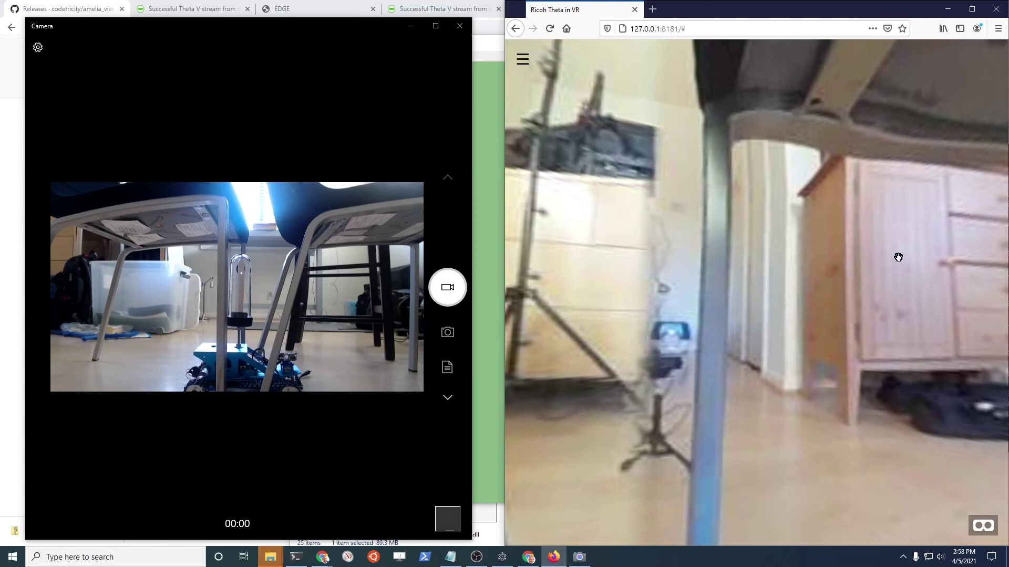
pyautogui.moveTo(898, 257); pyautogui.dragTo(905, 321)
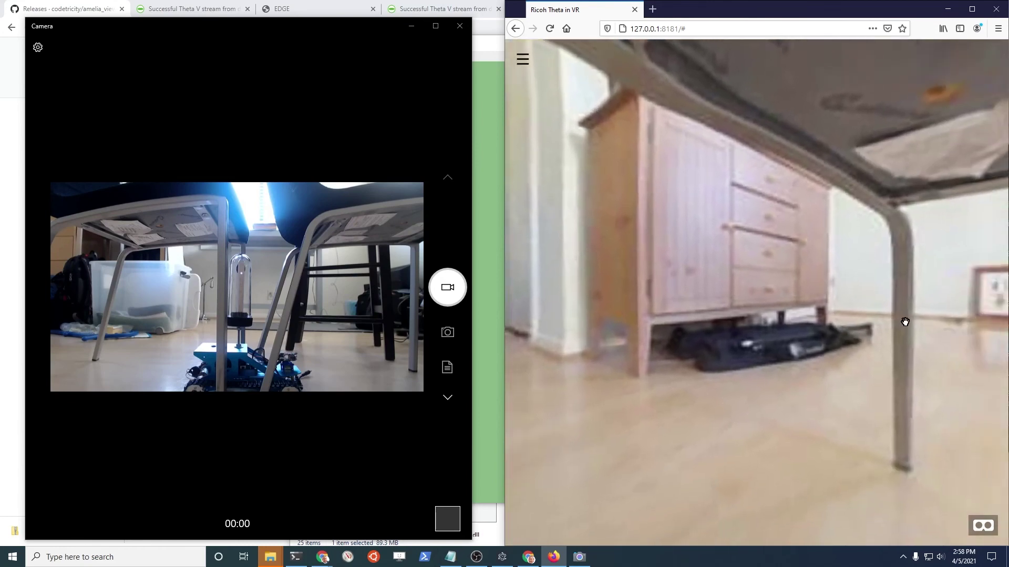
pyautogui.moveTo(819, 339); pyautogui.dragTo(862, 346)
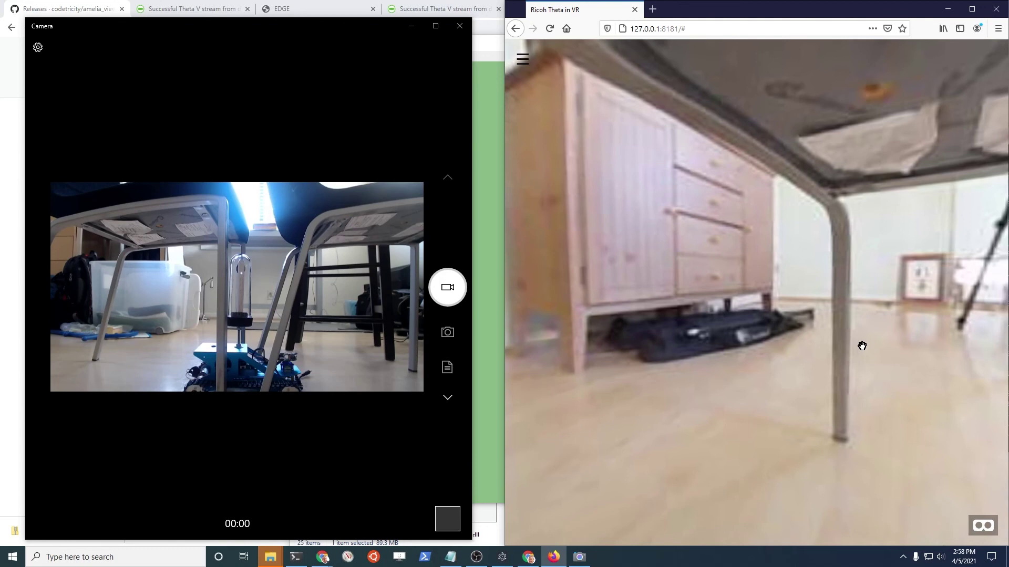
pyautogui.moveTo(887, 370); pyautogui.dragTo(931, 391)
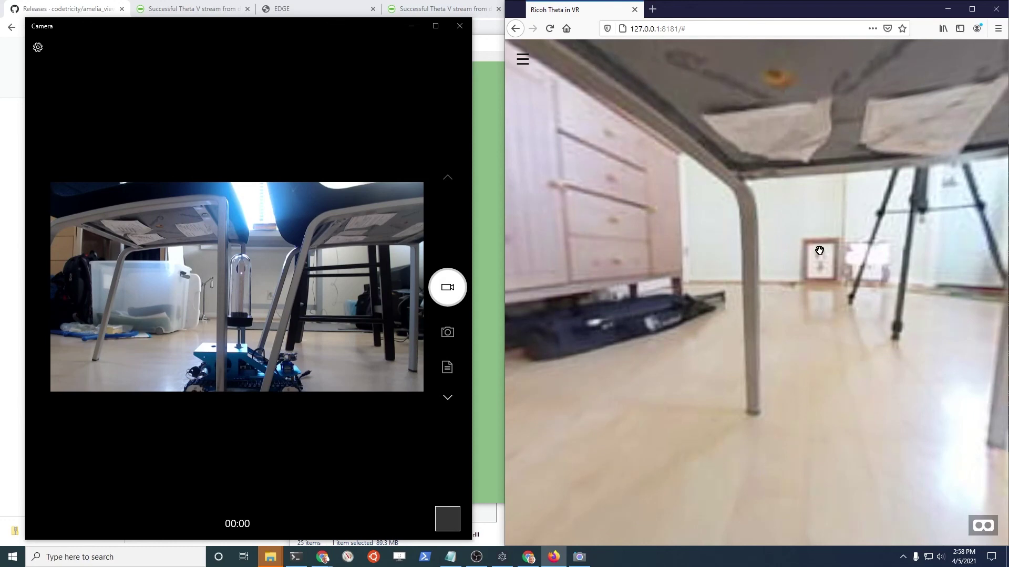
pyautogui.moveTo(819, 251); pyautogui.dragTo(834, 244)
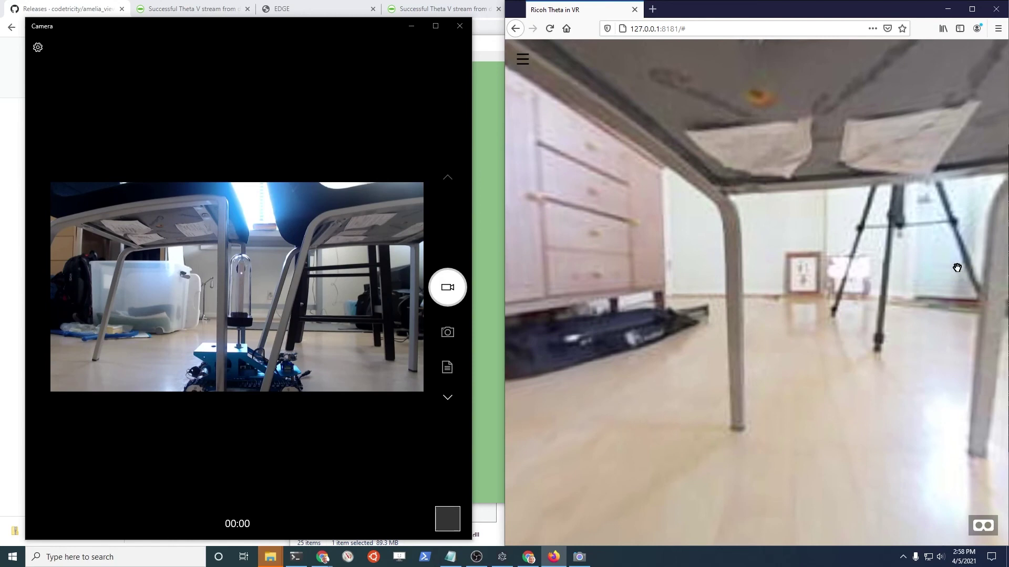
pyautogui.moveTo(883, 280); pyautogui.dragTo(862, 280)
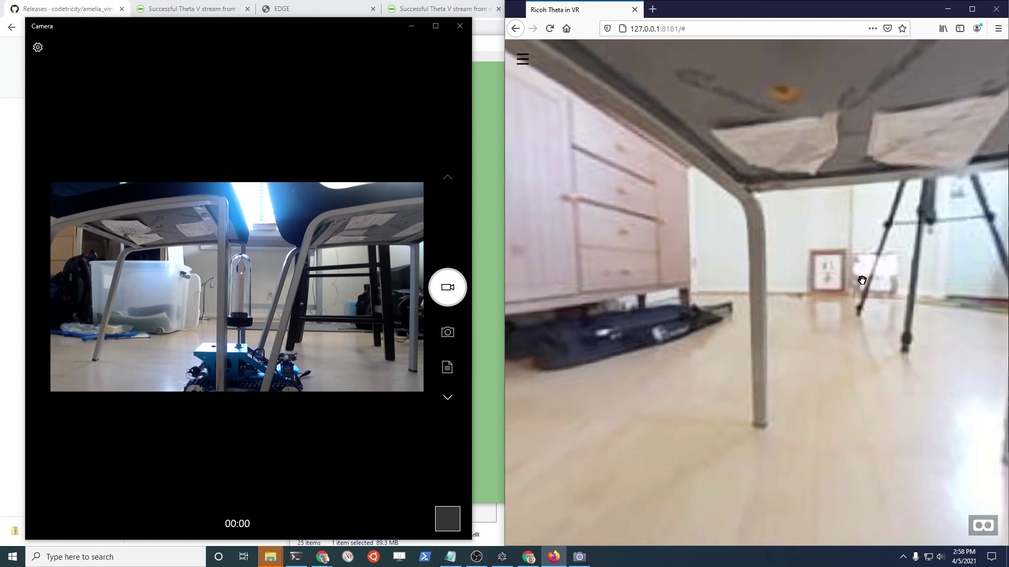